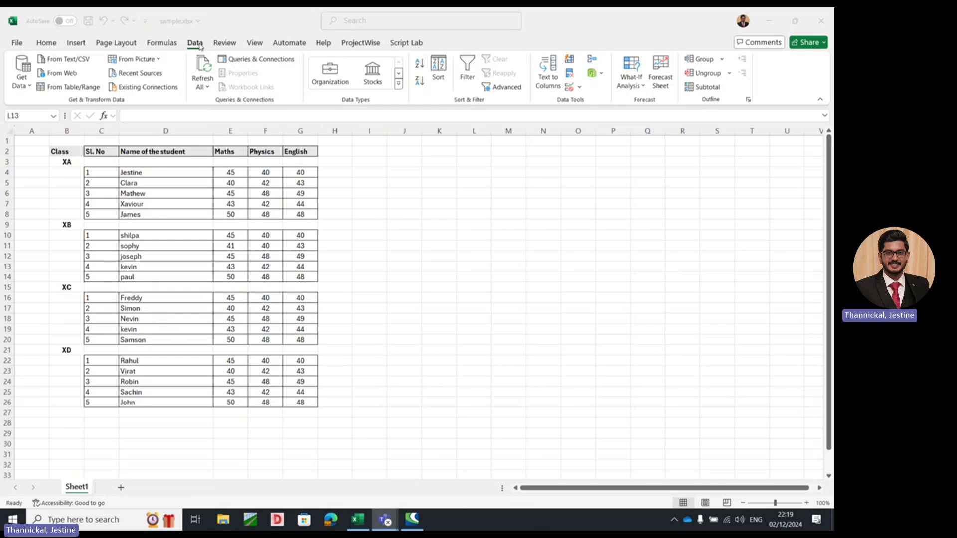
Group the class XA student records in C4:G8 by rows
left_click(707, 62)
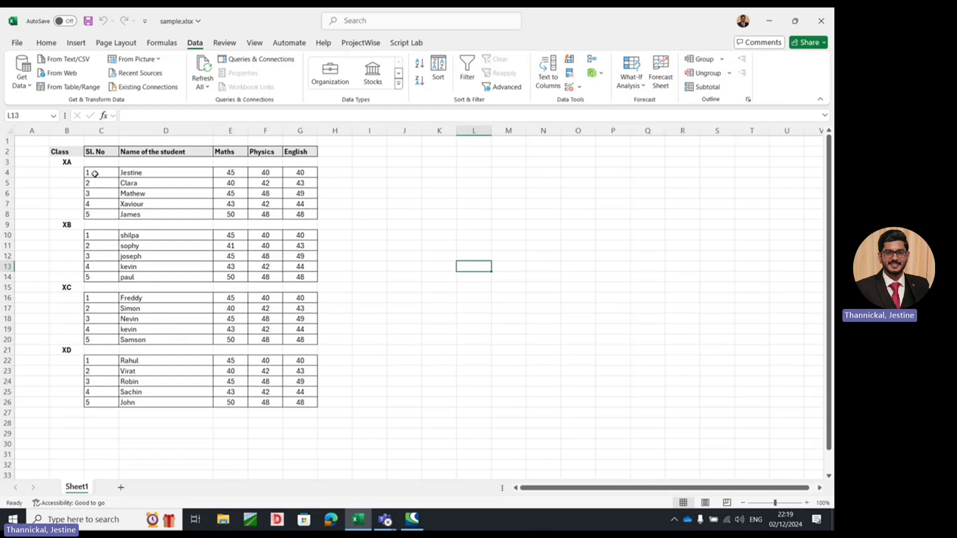
left_click_drag(95, 174, 297, 211)
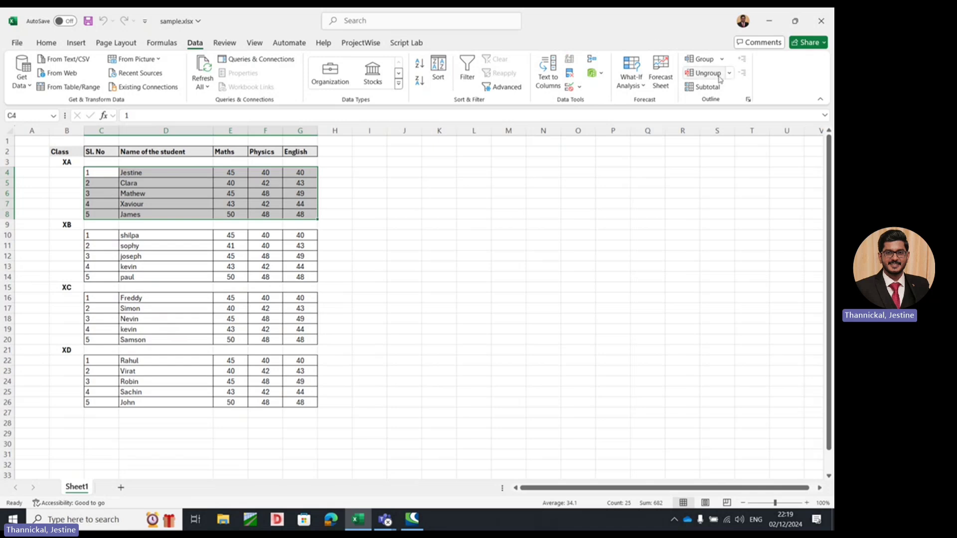
left_click(700, 59)
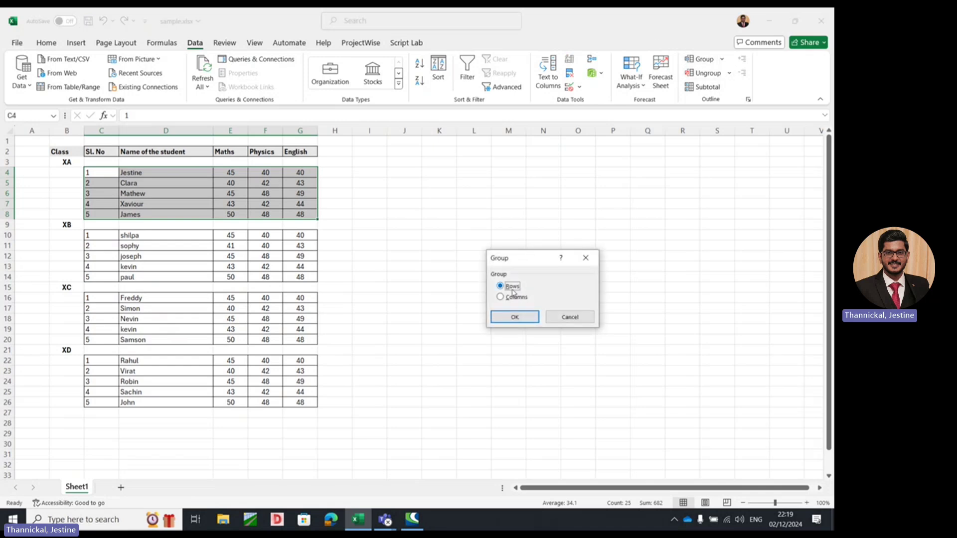
left_click(516, 318)
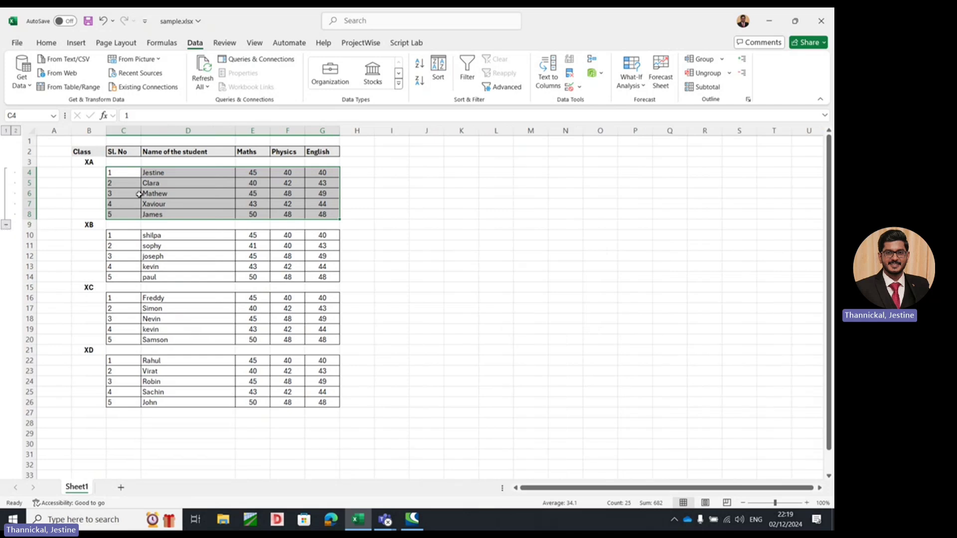
Collapse and expand the class XA row group several times to check how it hides and shows the records
left_click(6, 225)
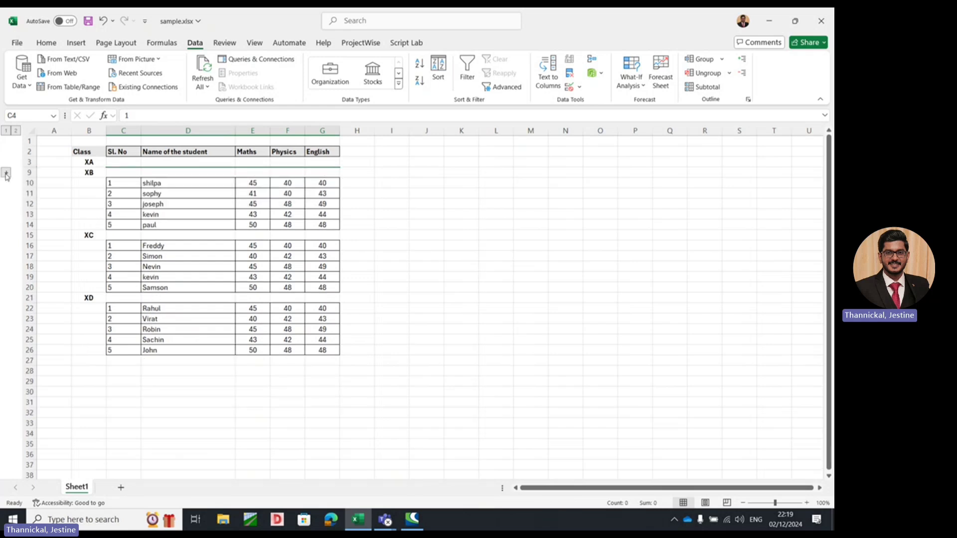
left_click(6, 173)
left_click(6, 226)
left_click(6, 172)
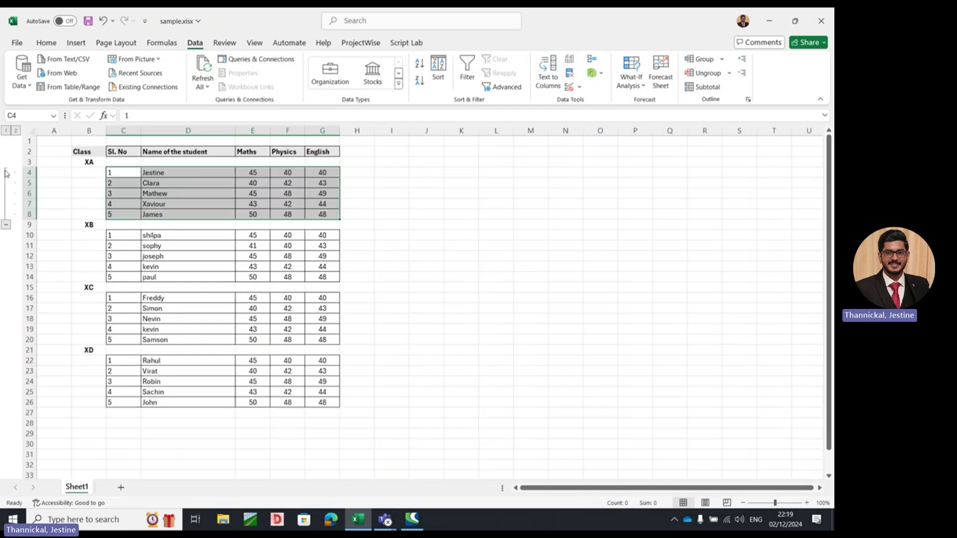
left_click(6, 225)
left_click(6, 171)
Group the student records of classes XB (C10:G14), XC (C16:G20) and XD (C22:G26) as separate row groups
left_click_drag(119, 236, 322, 277)
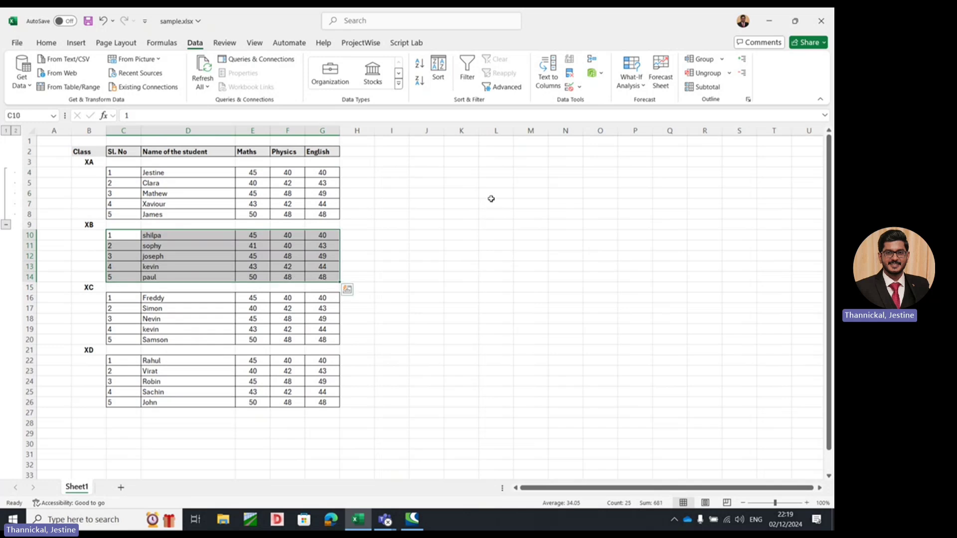
left_click(703, 58)
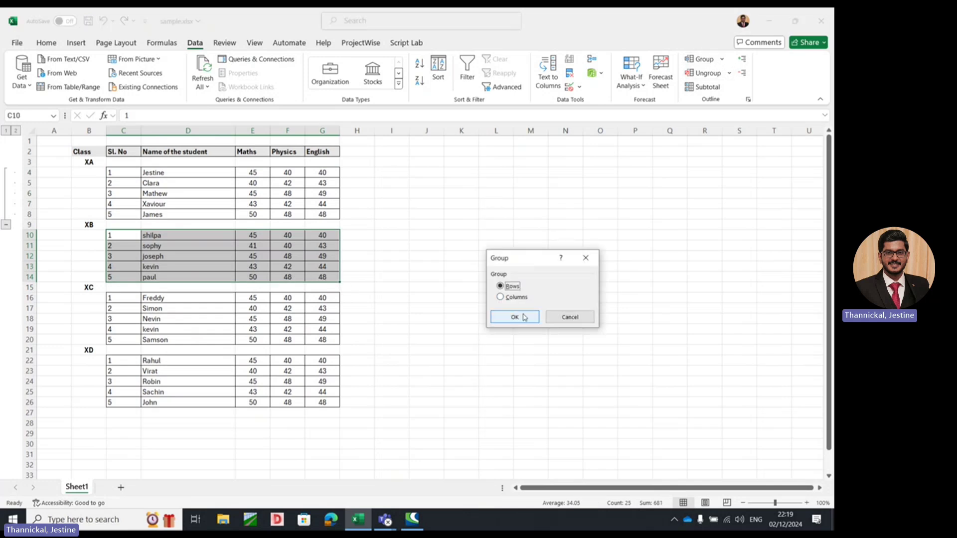
left_click(514, 318)
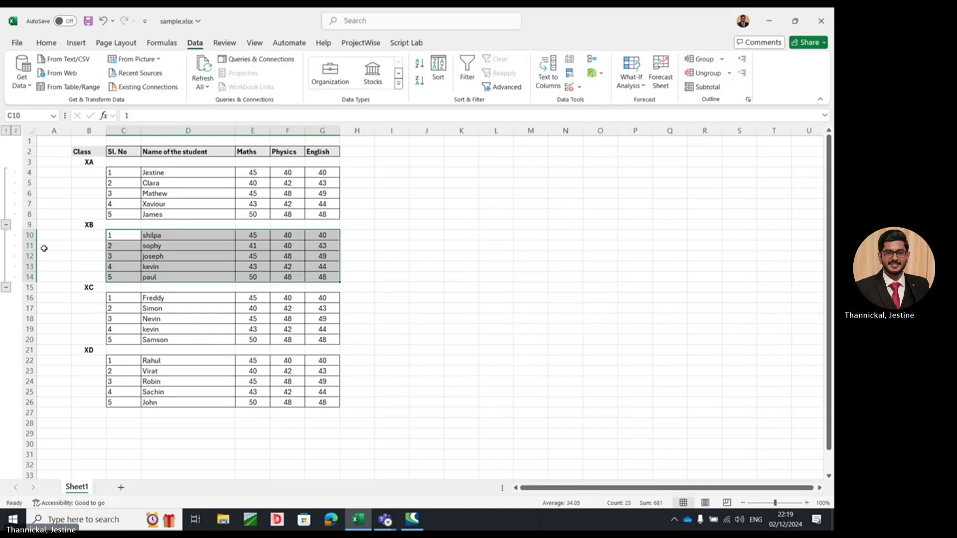
left_click_drag(109, 302, 322, 339)
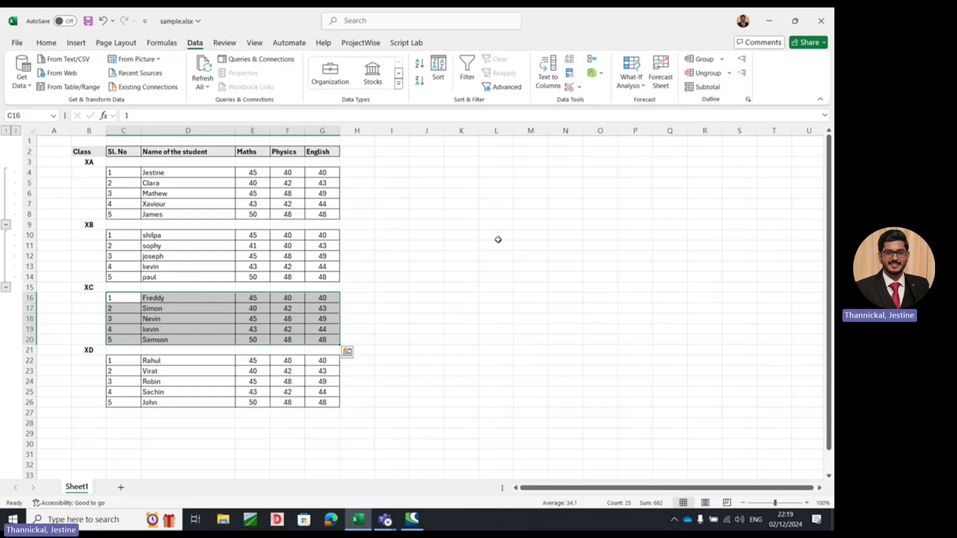
left_click(714, 64)
left_click(519, 317)
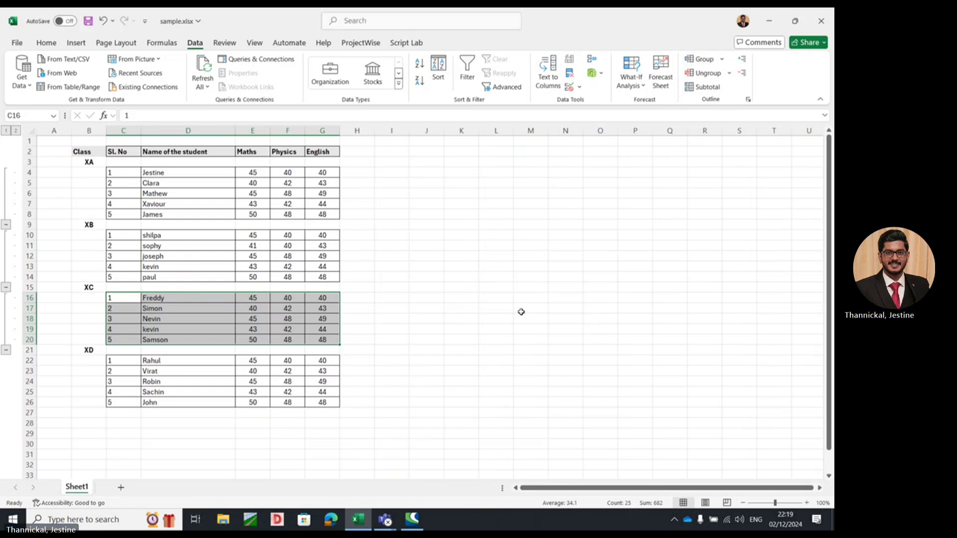
left_click_drag(114, 361, 323, 406)
left_click(702, 60)
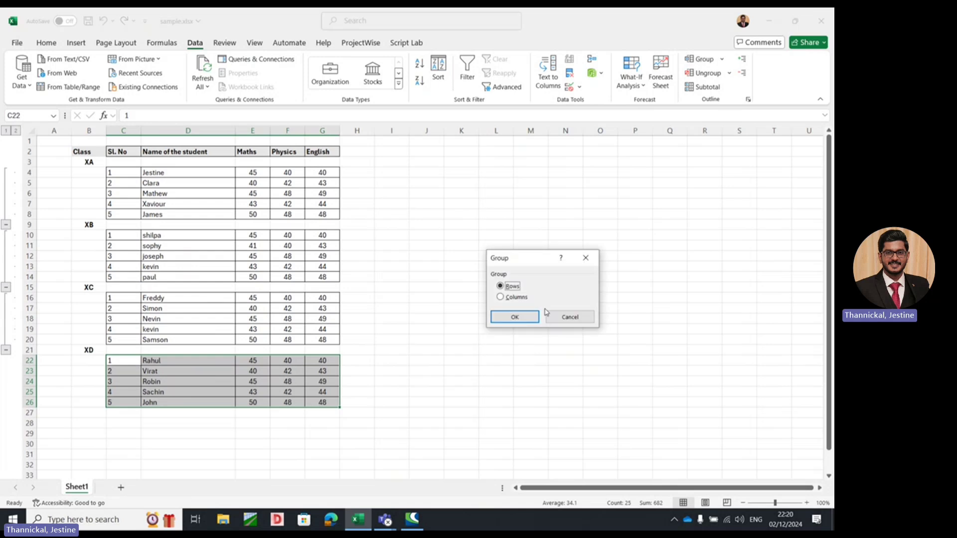
left_click(520, 322)
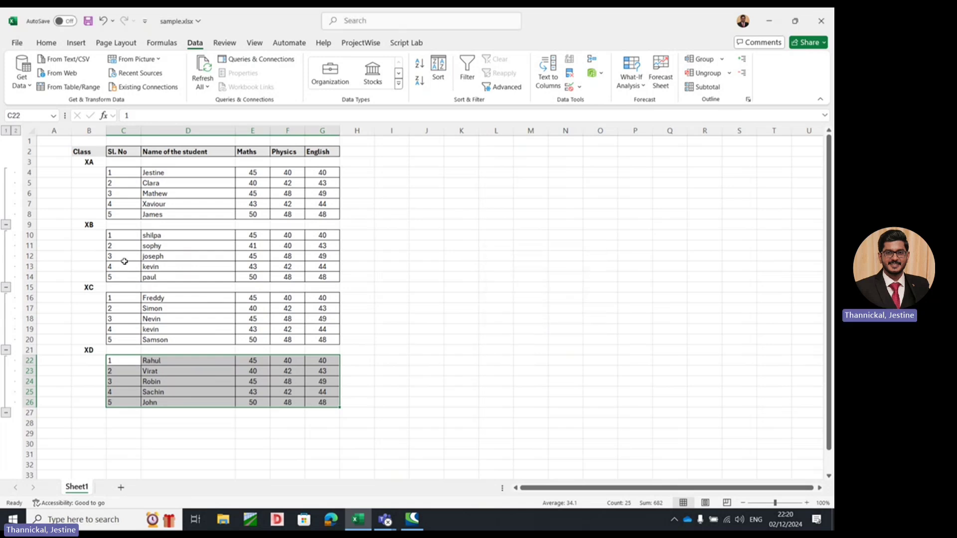
Collapse all four class groups so only the header and class names show
left_click(6, 412)
left_click(6, 350)
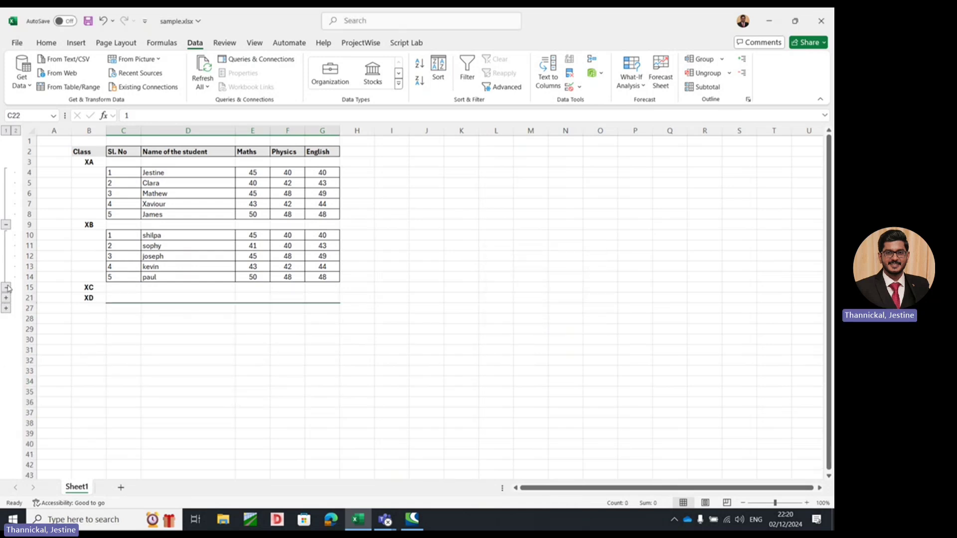
left_click(6, 287)
left_click(6, 224)
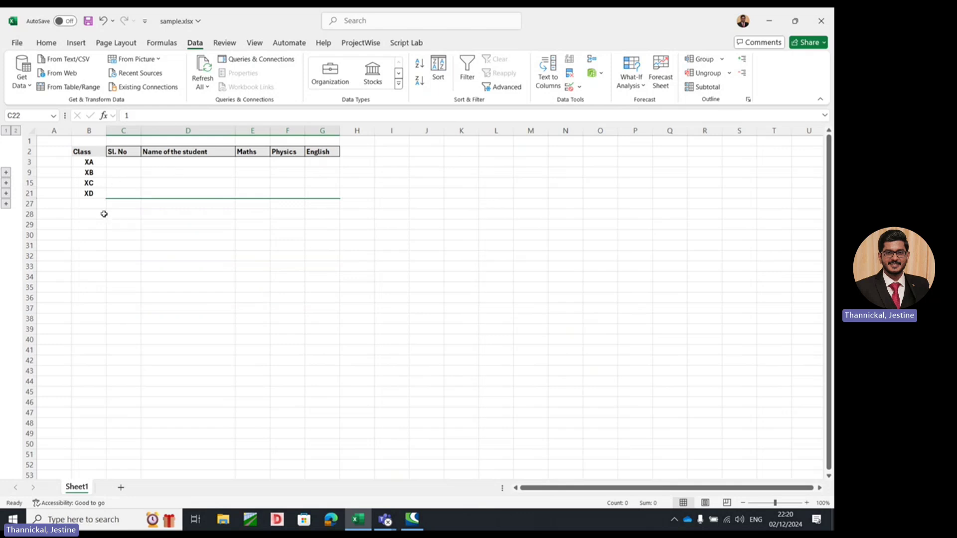
Expand and collapse the class XB group, and expand all groups at once with outline level 2
left_click(6, 183)
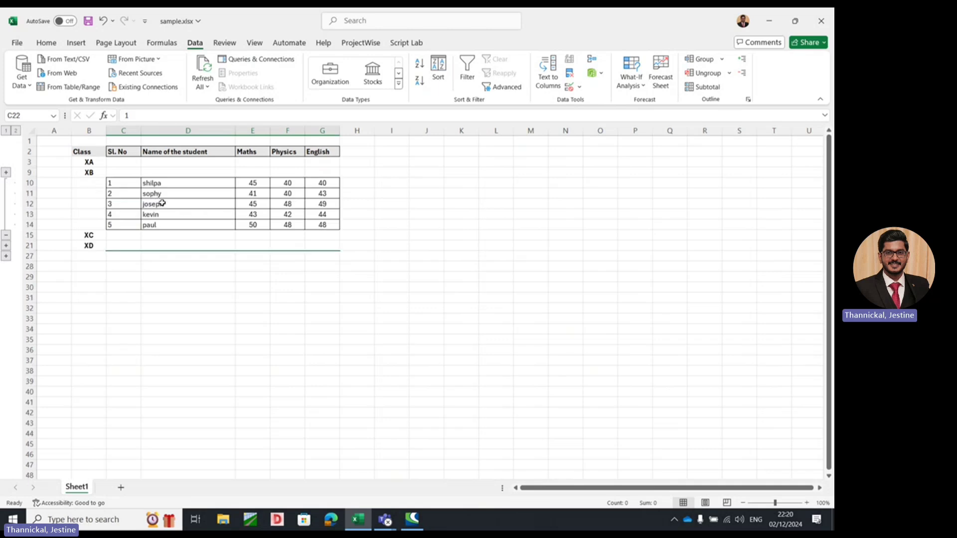
left_click(10, 234)
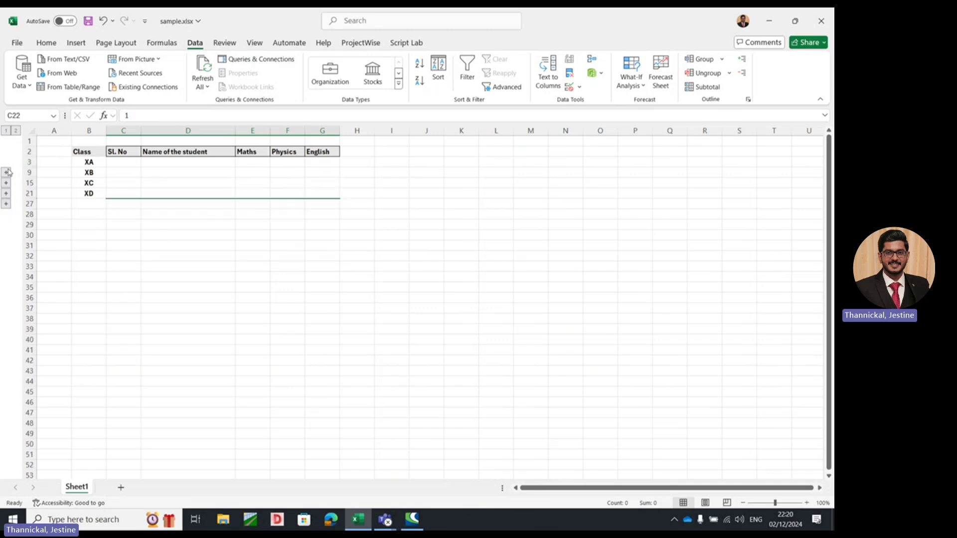
left_click(17, 131)
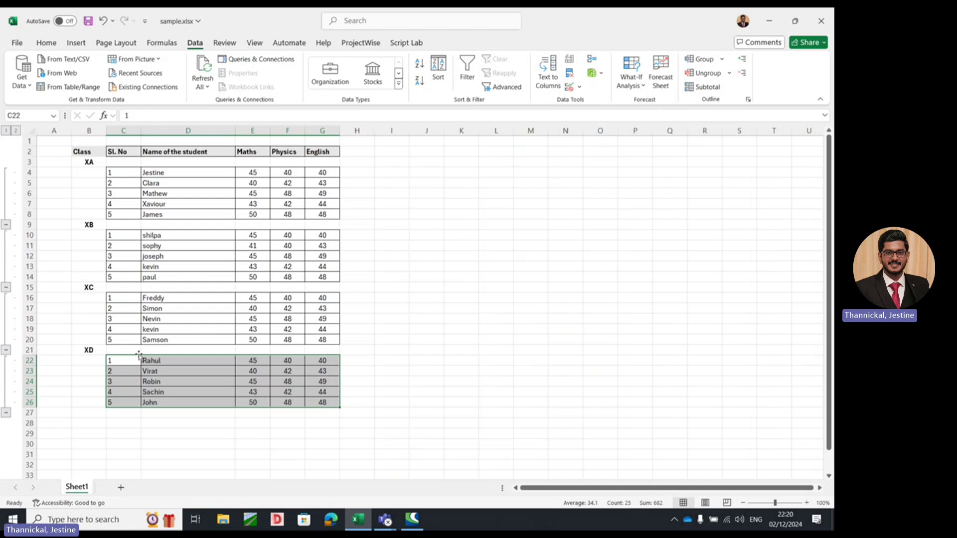
Ungroup the rows of class XD (22 to 26) and class XC (16 to 20)
left_click(710, 74)
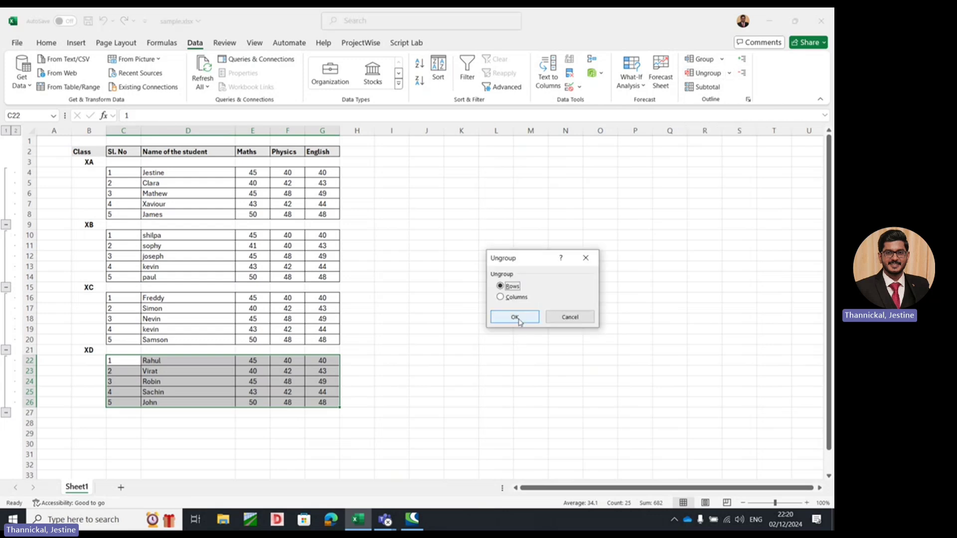
left_click(516, 317)
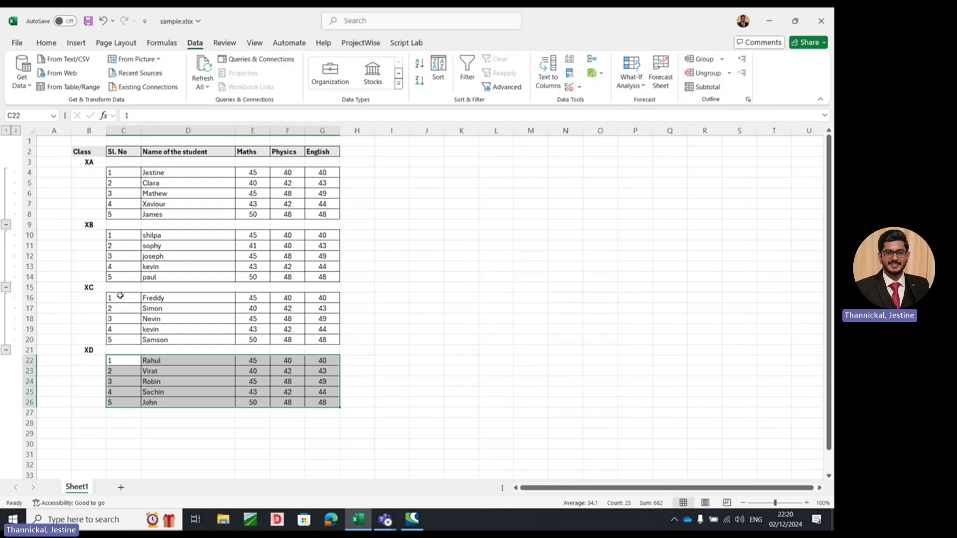
left_click_drag(120, 295, 325, 341)
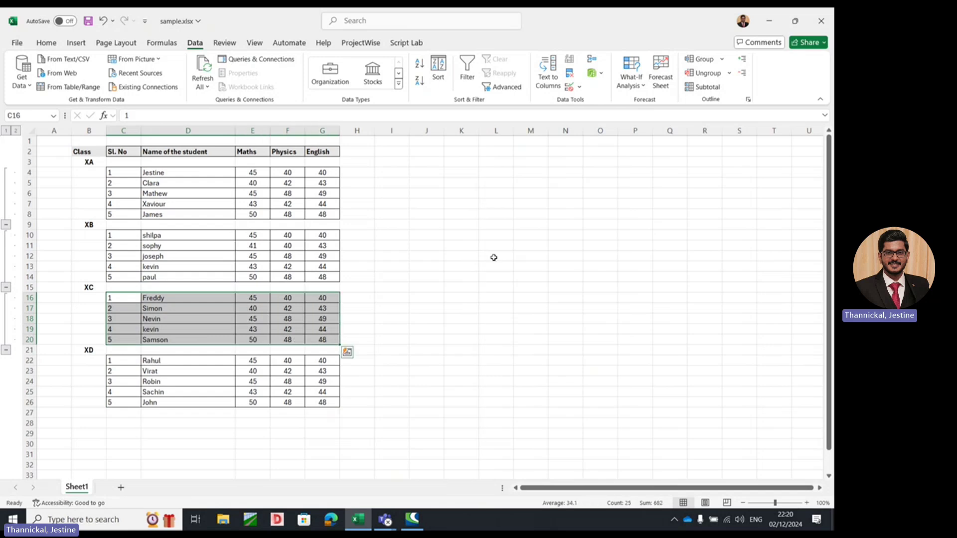
left_click(704, 73)
left_click(515, 317)
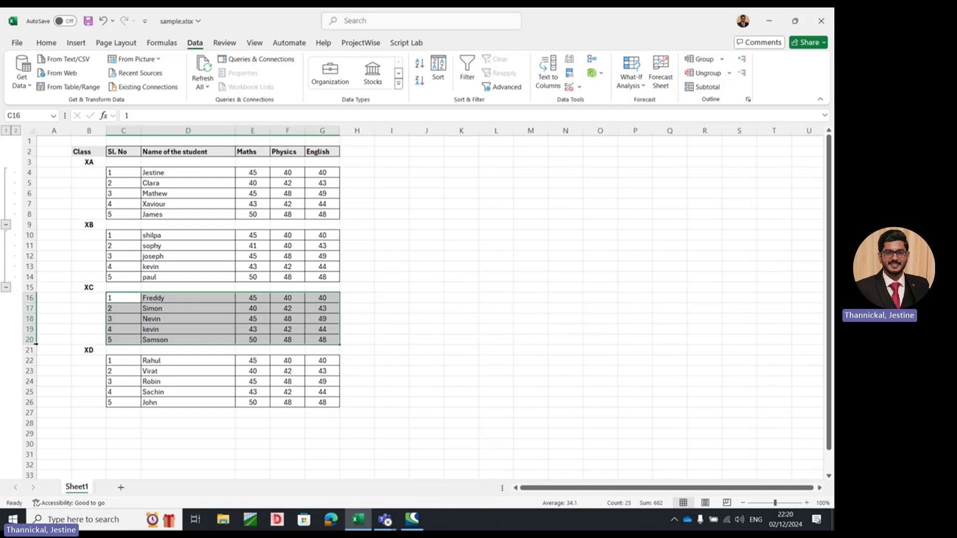
Ungroup the rows of class XB (10 to 14) and class XA (4 to 8)
left_click(119, 236)
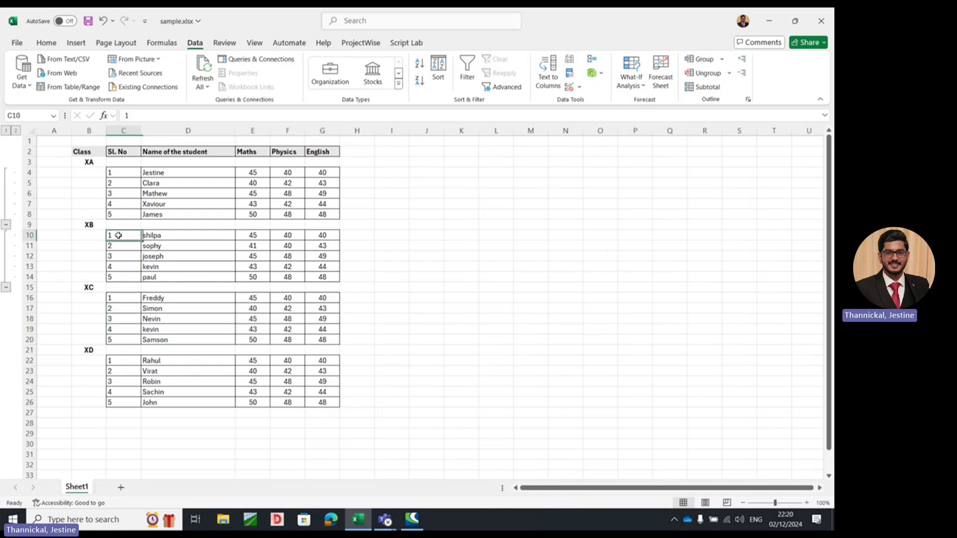
left_click_drag(118, 235, 343, 282)
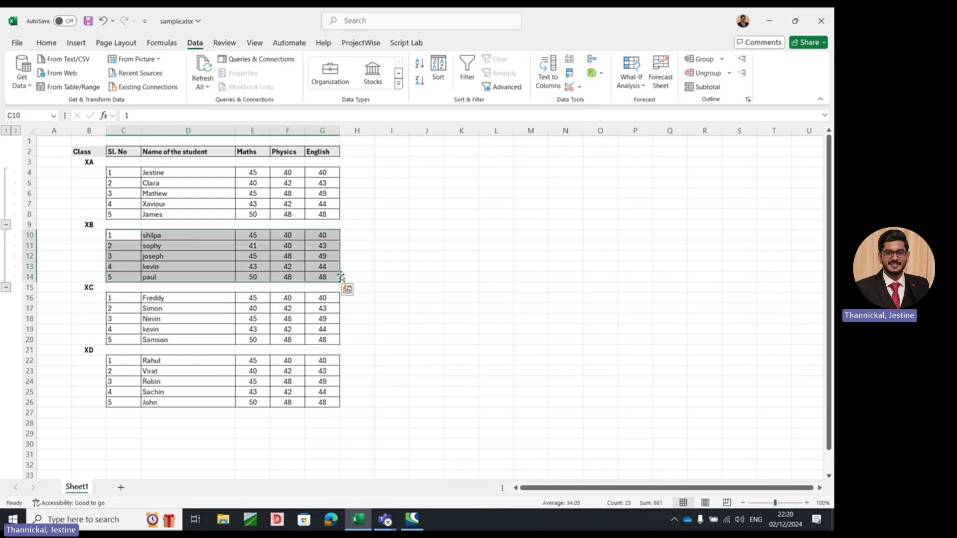
left_click(715, 85)
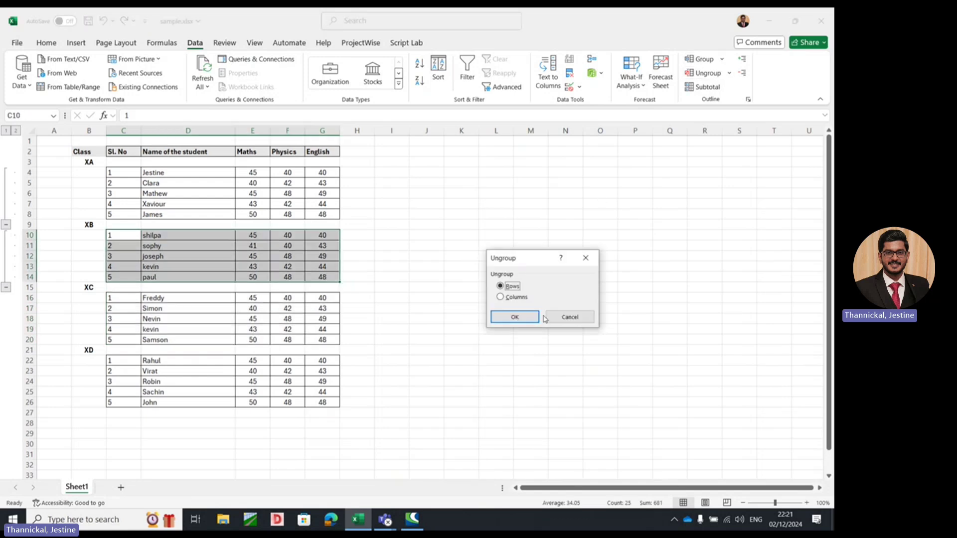
left_click(525, 320)
left_click_drag(121, 167, 328, 215)
left_click(702, 73)
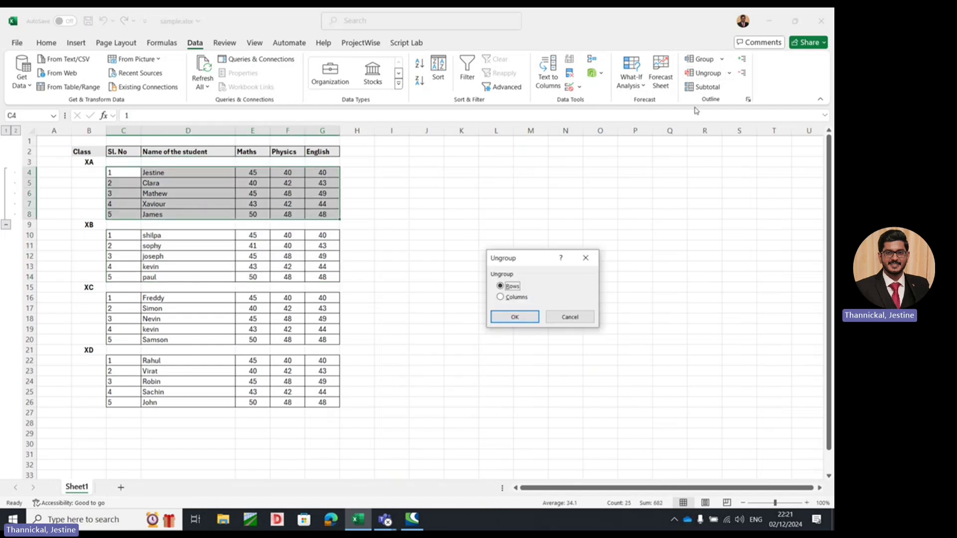
left_click(512, 318)
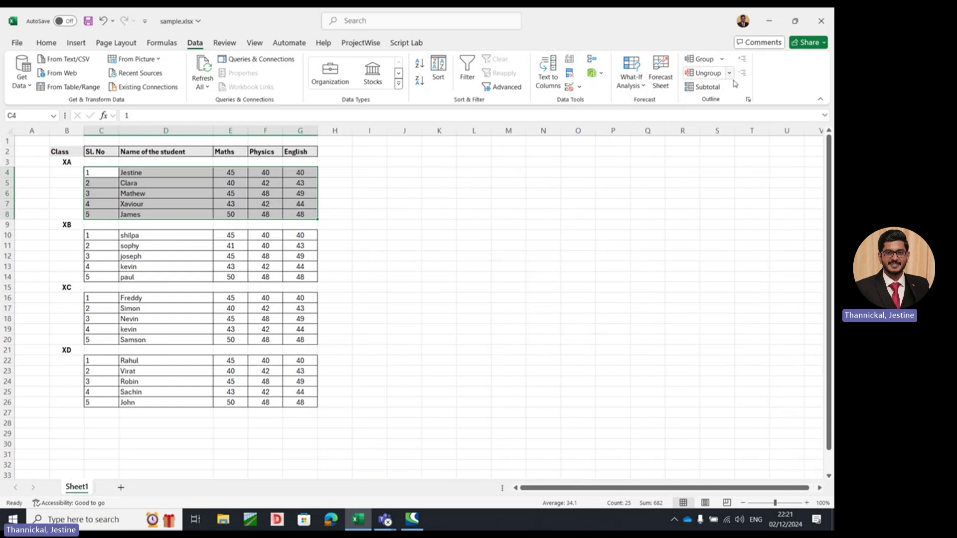
left_click(729, 72)
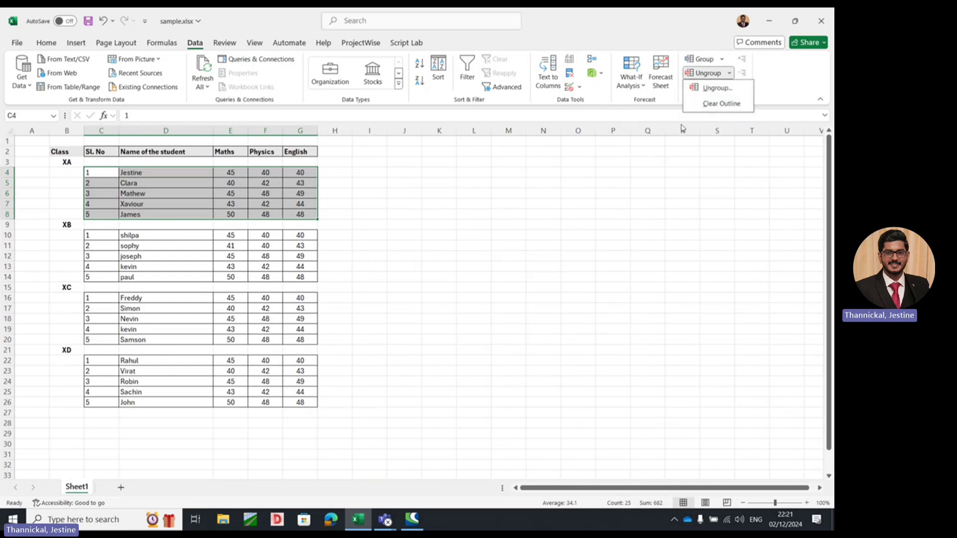
left_click(439, 233)
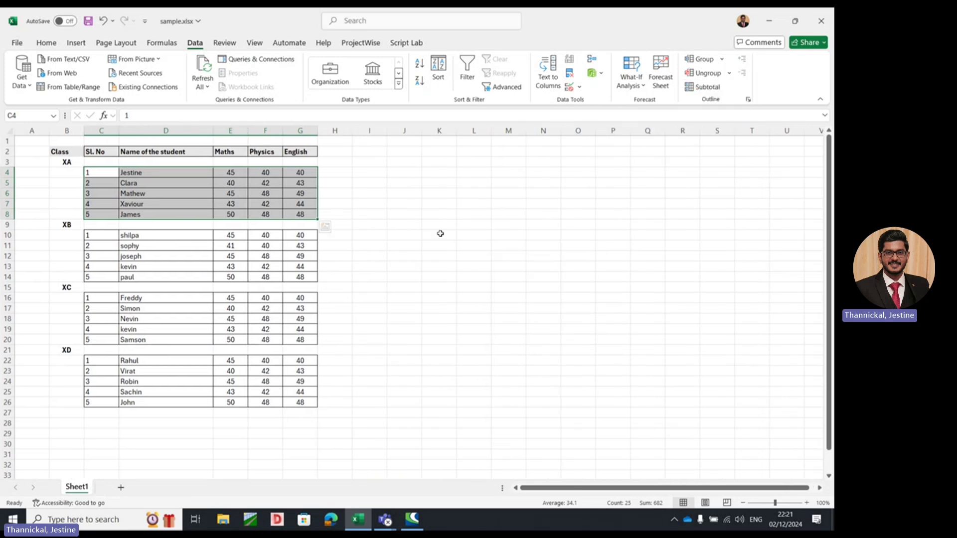
left_click(44, 195)
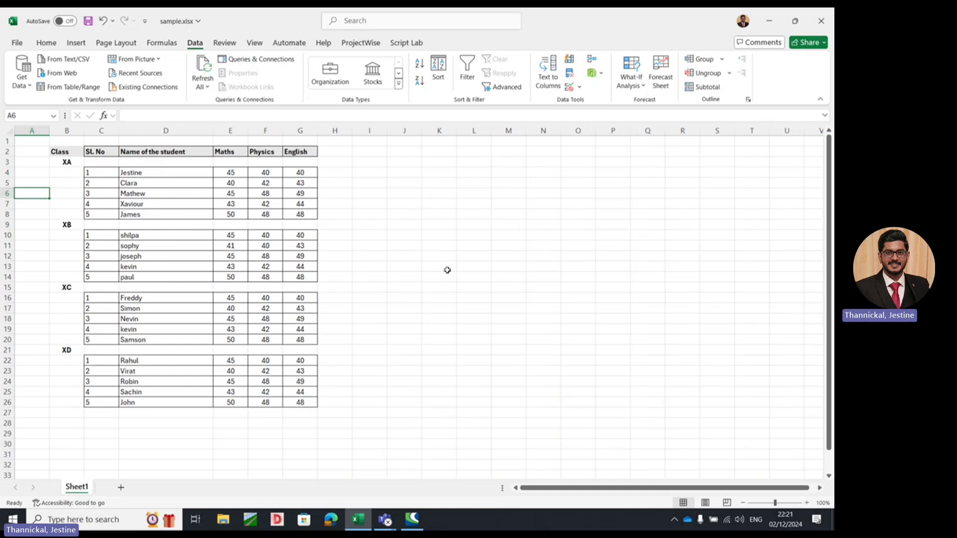
key("shift+alt+Right")
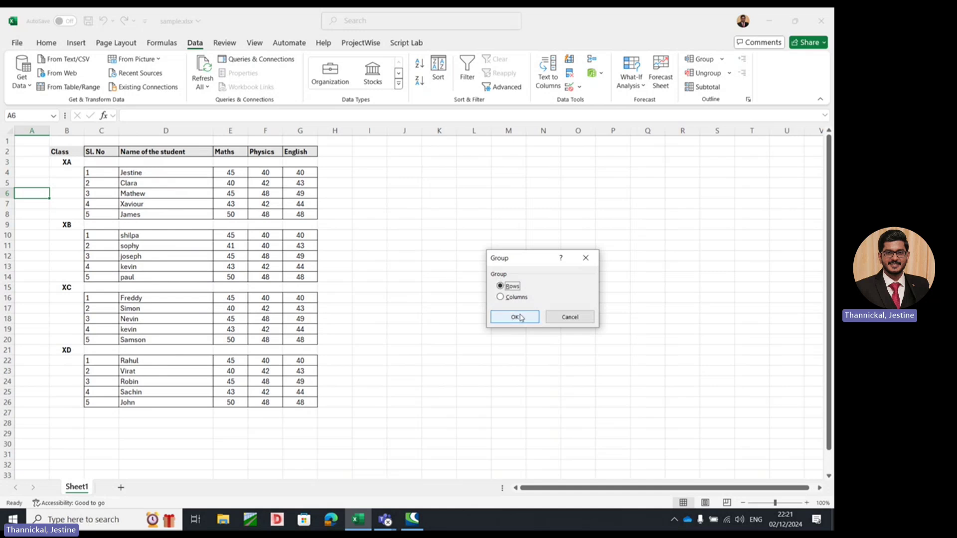
left_click(575, 316)
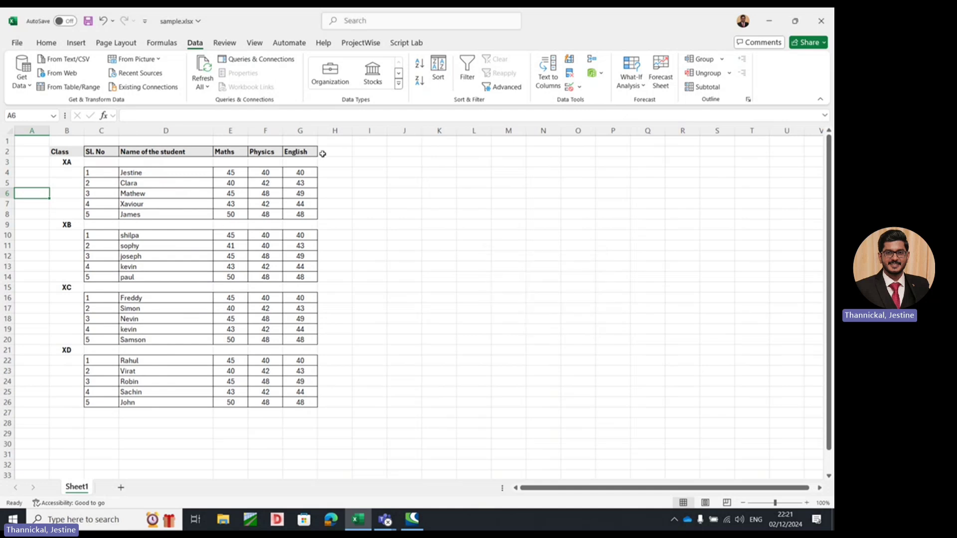
Group the English column G by columns, and collapse and re-expand the new group
left_click(296, 154)
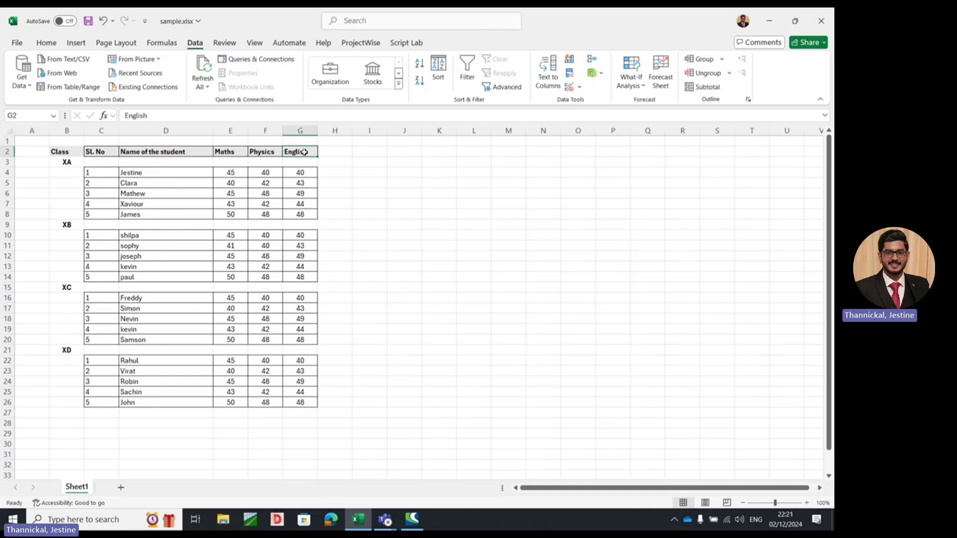
left_click(699, 59)
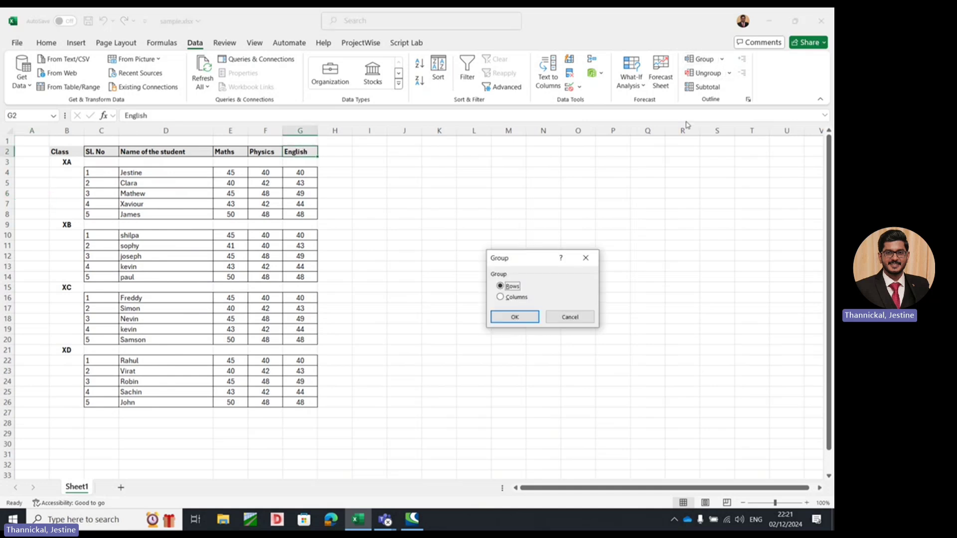
left_click(514, 297)
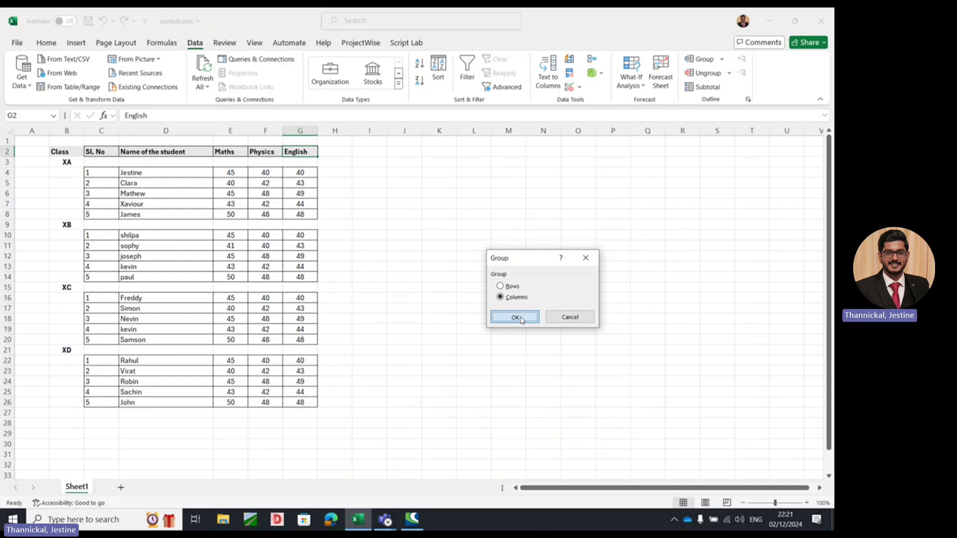
left_click(521, 319)
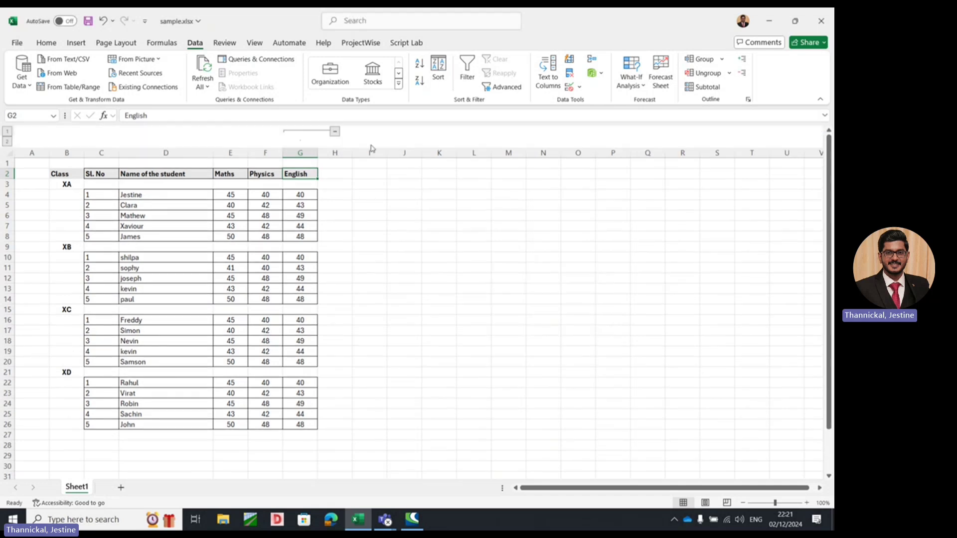
left_click(335, 132)
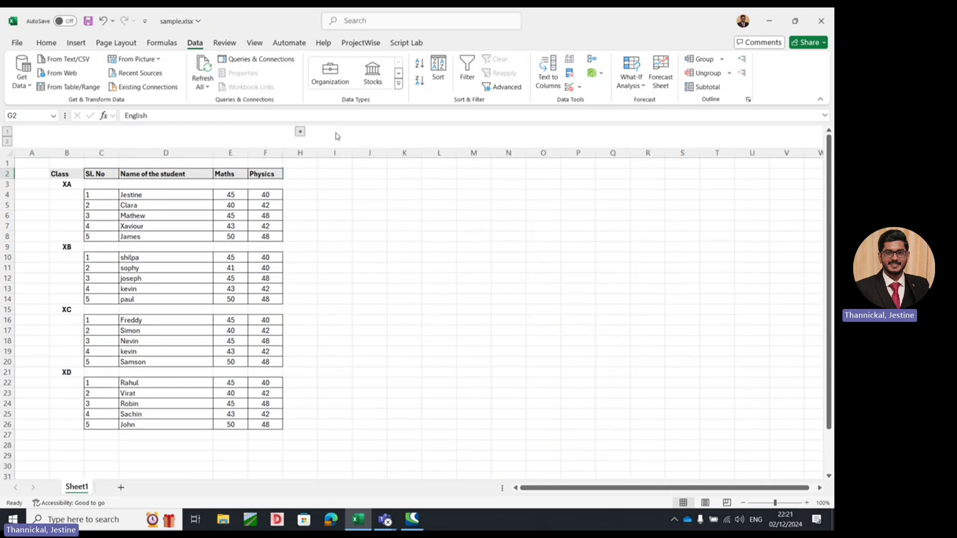
left_click(301, 133)
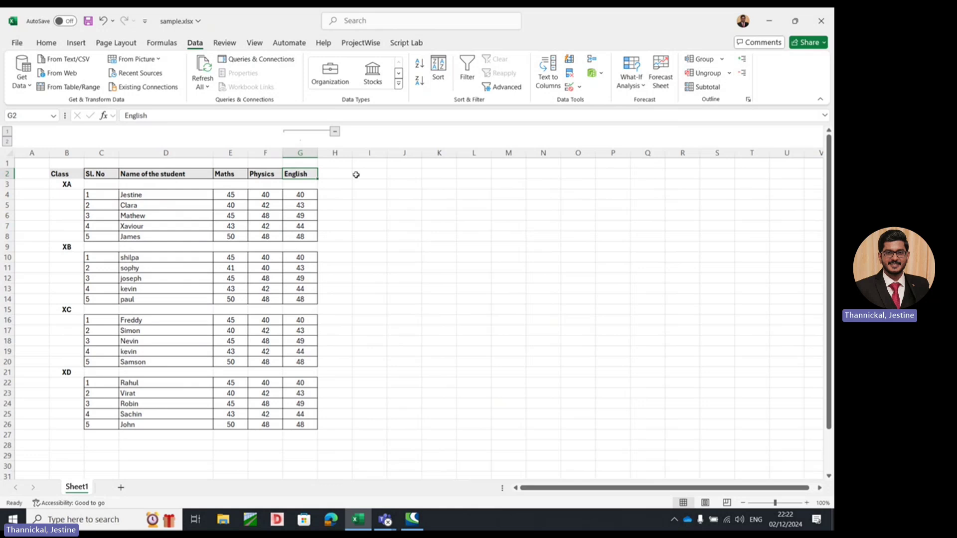
Ungroup the English column G using the Columns option
left_click(718, 73)
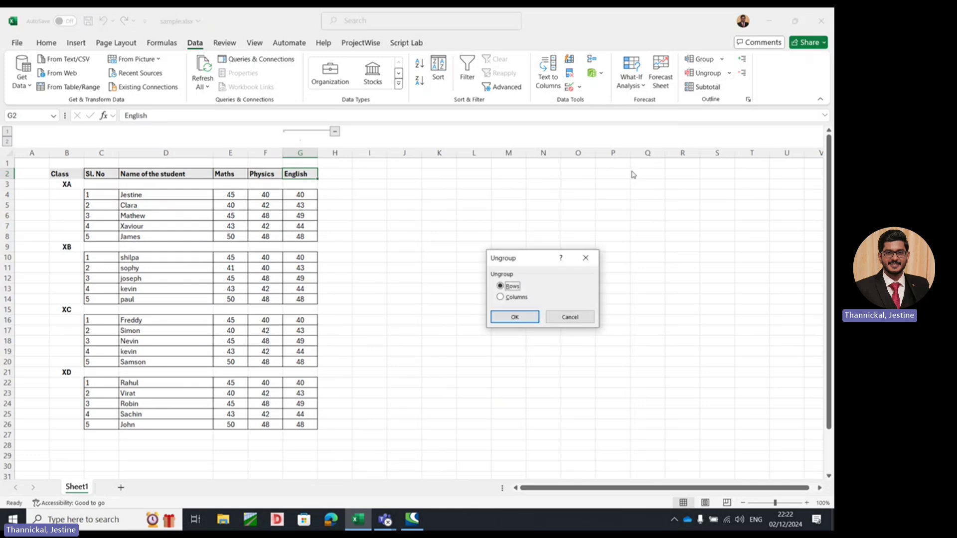
left_click(516, 297)
left_click(521, 319)
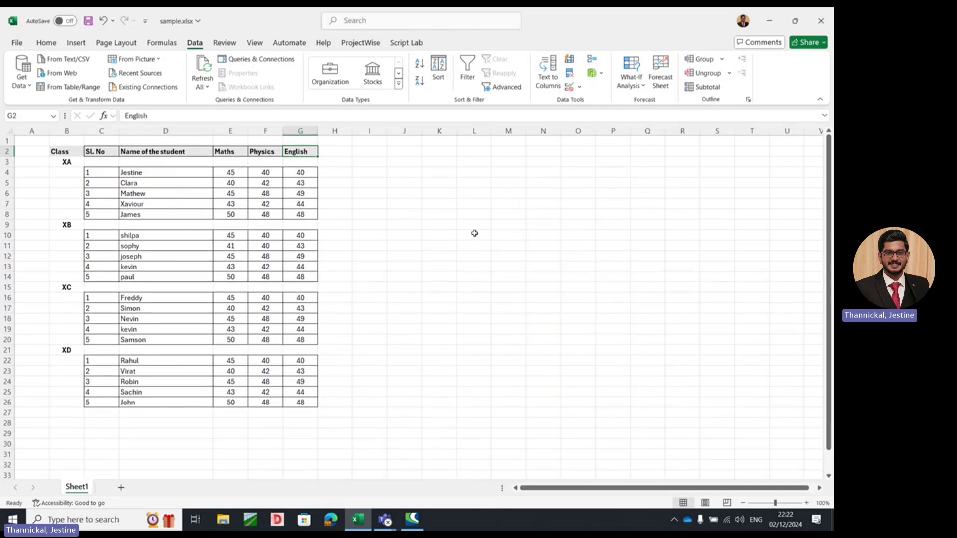